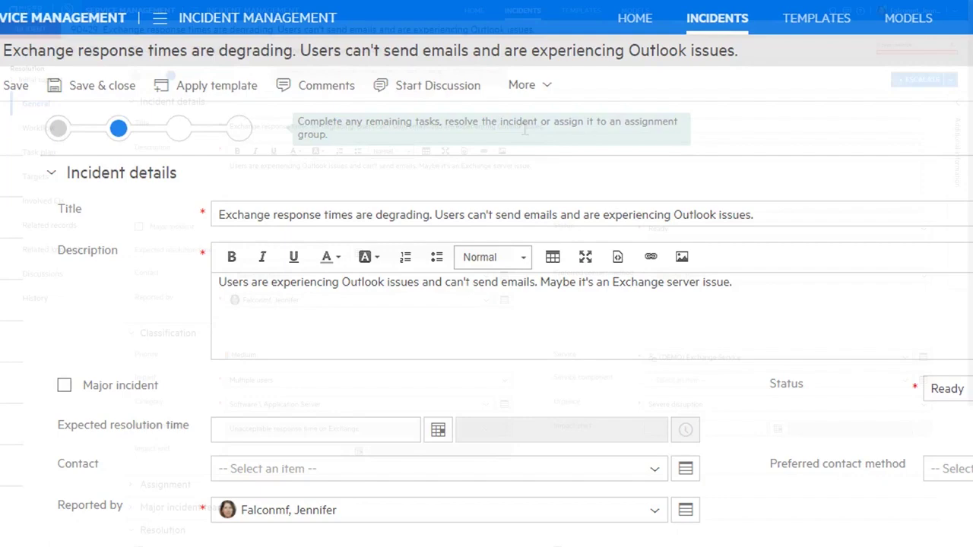
Create a change from the incident record and replace the title's second sentence with "Fix it with the latest Windows patch.".
left_click(525, 84)
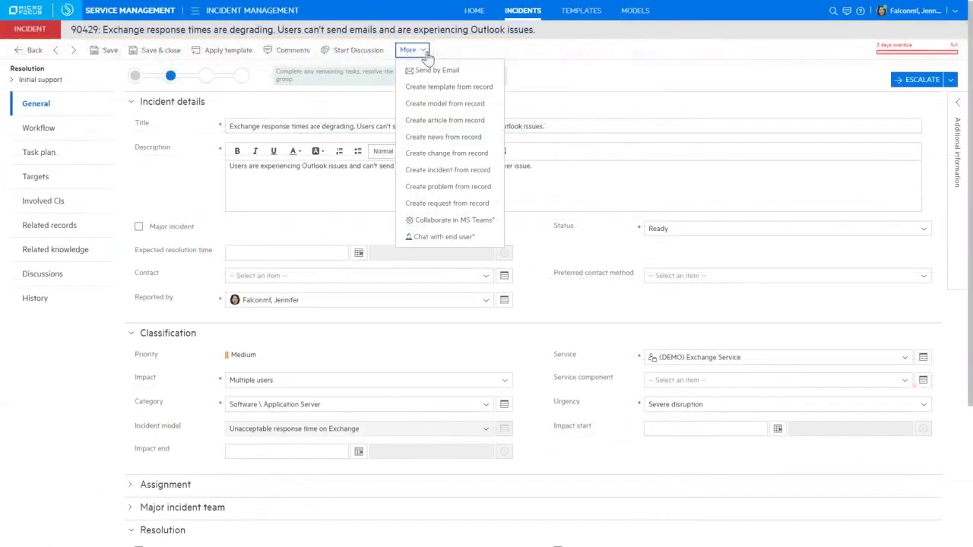
left_click(492, 156)
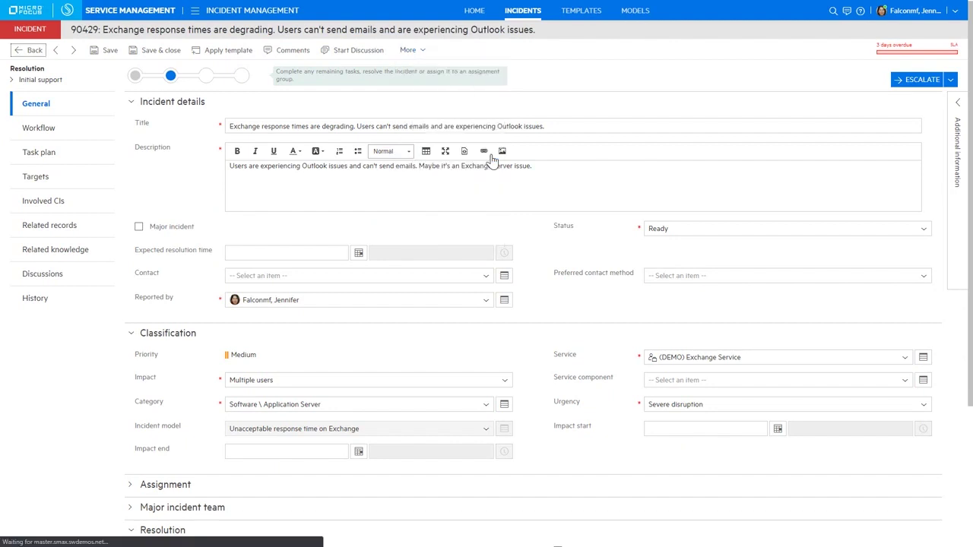
left_click_drag(248, 96, 456, 98)
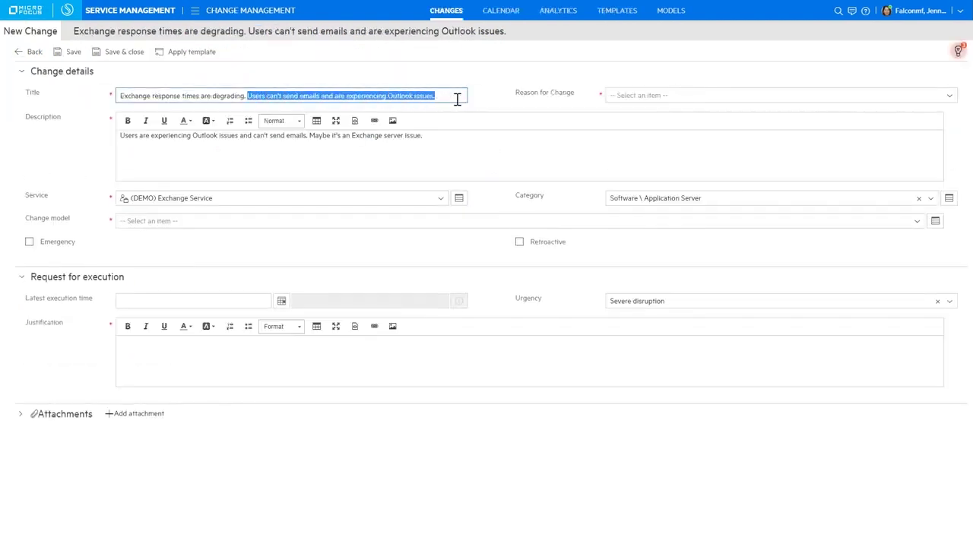
type("Fix it with the latest Windows patch.")
Add the line "Let's try to fix this with the latest Windows patch." to the end of the change description.
left_click(443, 131)
key("Return")
type("Let's try t")
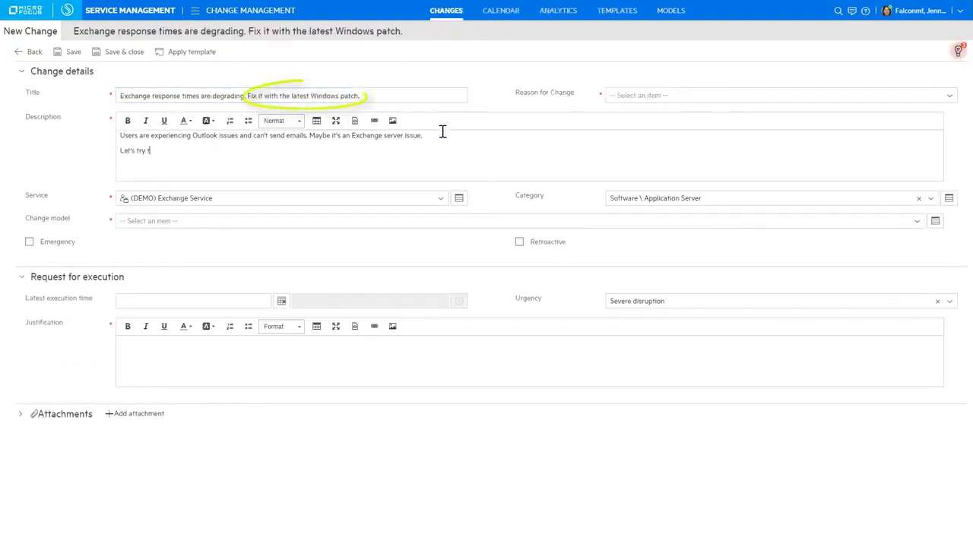
type("o fix this with the latest Windows patch.")
Assign the (DEMO) Windows patch update change model and mark the change as an emergency.
left_click(210, 221)
type("patch")
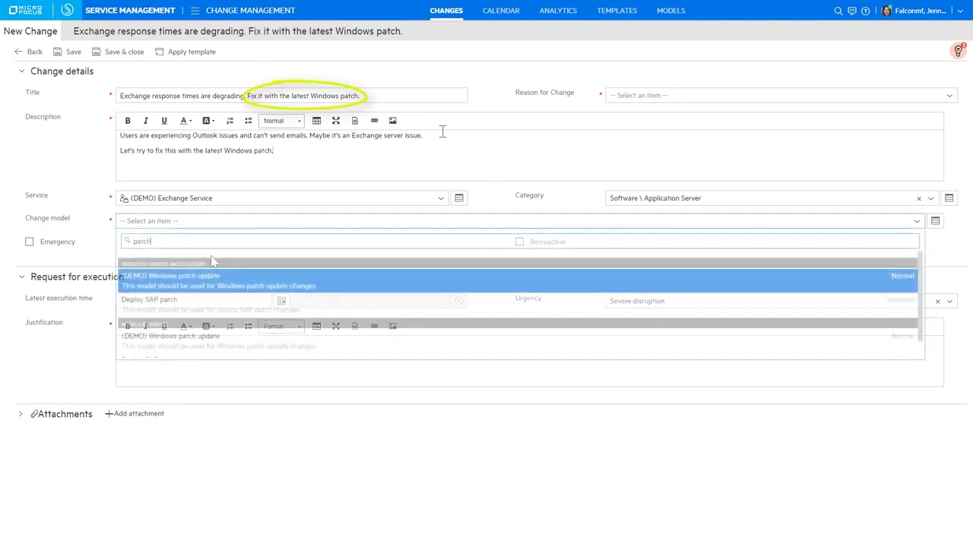
left_click(177, 285)
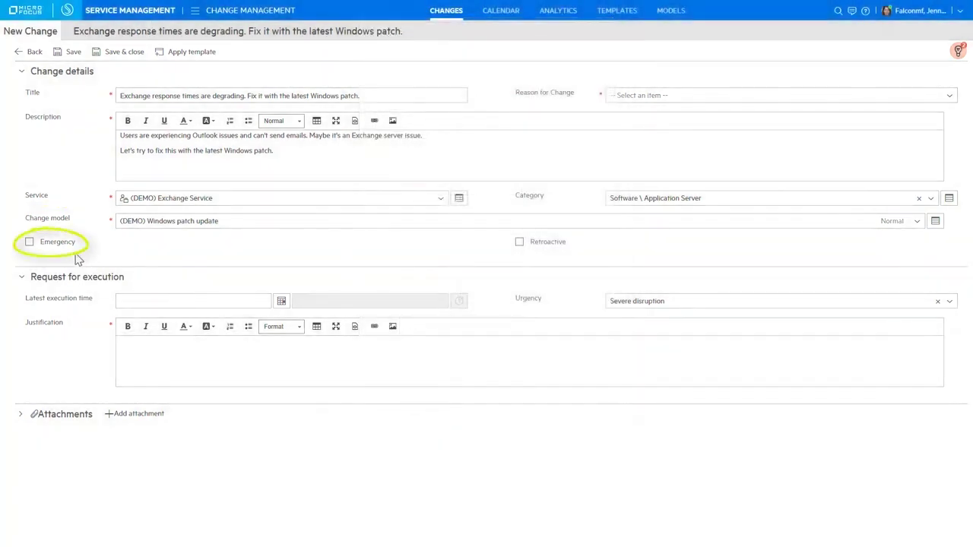
left_click(30, 242)
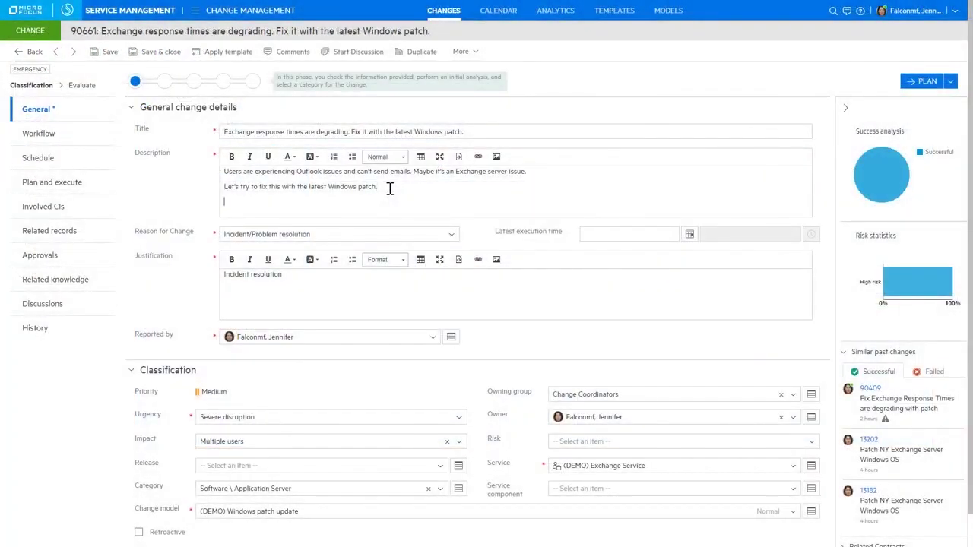
Append an update to the description listing the Mail Server NY – Primary system servers: (DEMO) SER123MS001, SER123MS002, SER123MS003.
key("Return")
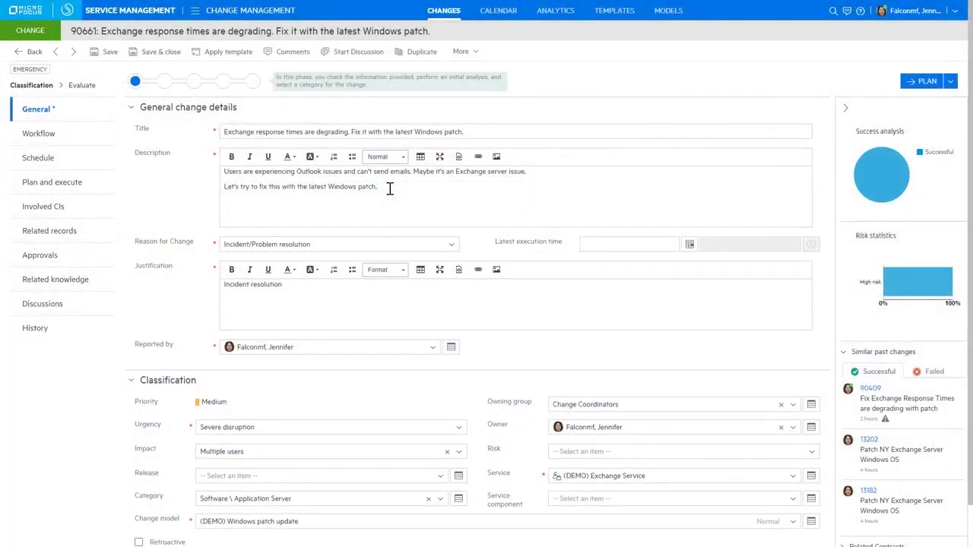
type("--- Update: servers that support the 'Mail Server NY – Primary system. (DEMO) SER123MS001 SER123MS002, SER123MS003")
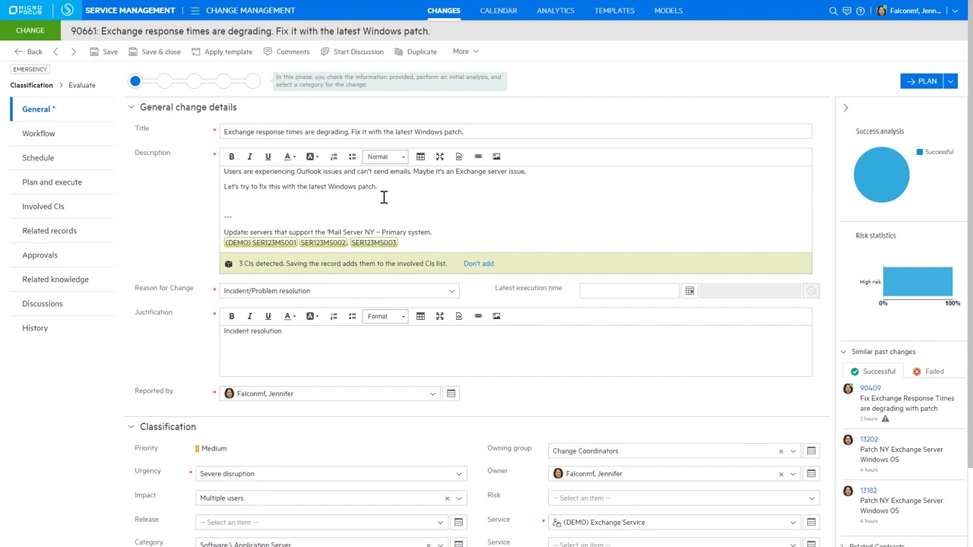
Review the change's involved CIs and examine the map of CIs affecting the Exchange Service, including the SharePoint - R&D node.
left_click(44, 210)
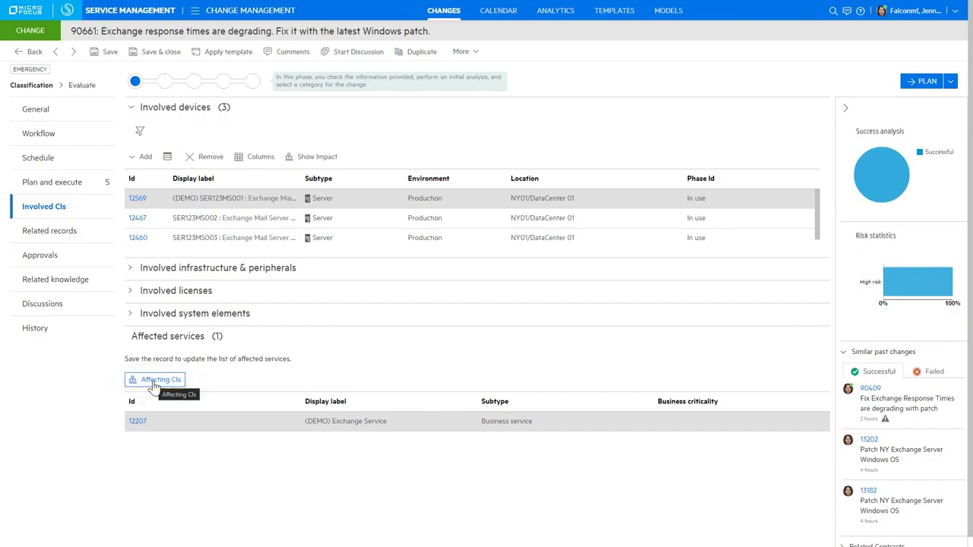
left_click(156, 381)
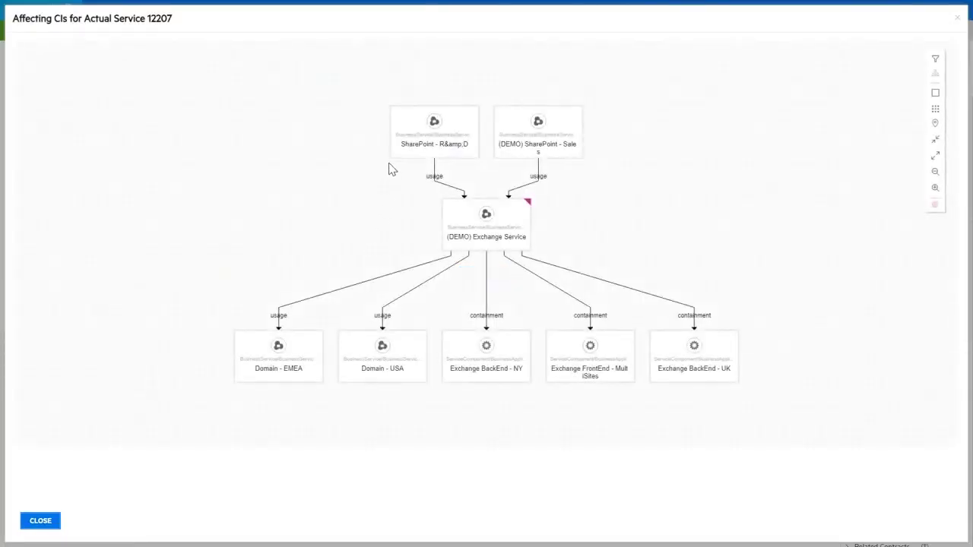
left_click(409, 124)
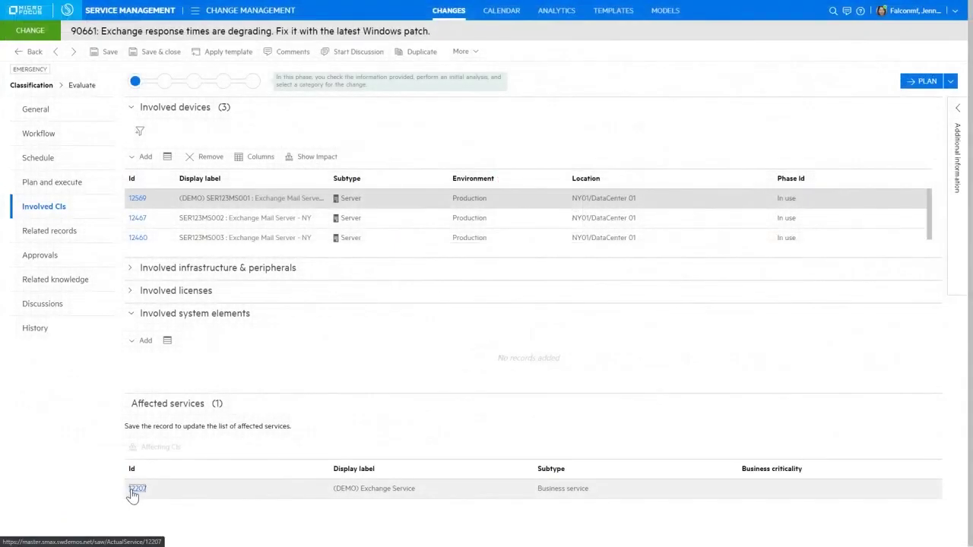
Open the affected (DEMO) Exchange Service record and view its subscribers.
left_click(132, 492)
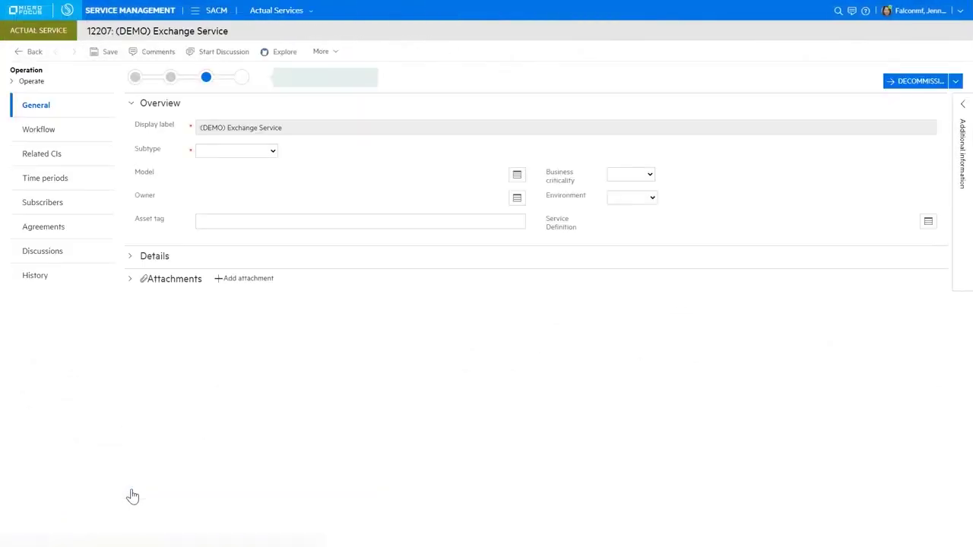
left_click(38, 206)
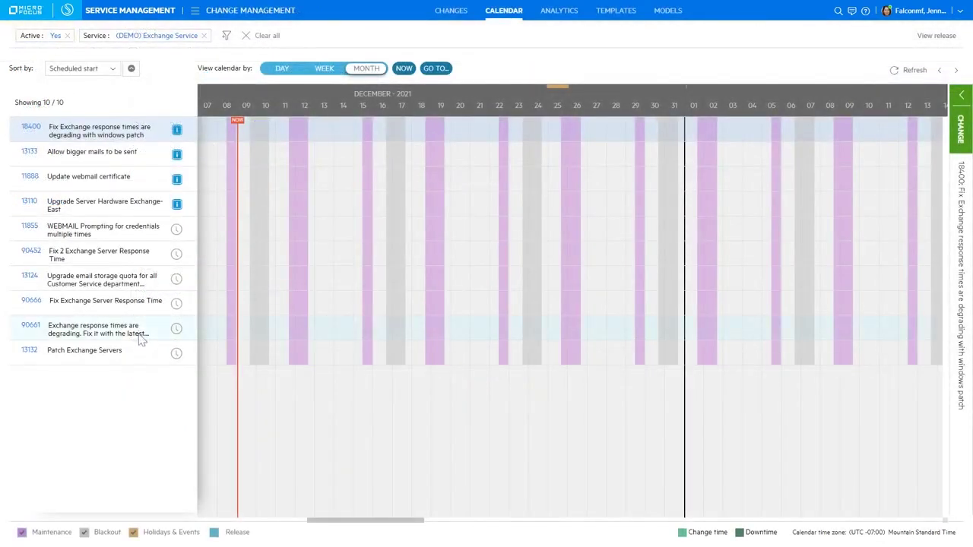
Set the unscheduled "Exchange response times are degrading" change's duration to 4 hours and place it in the suggested next available window.
left_click(177, 332)
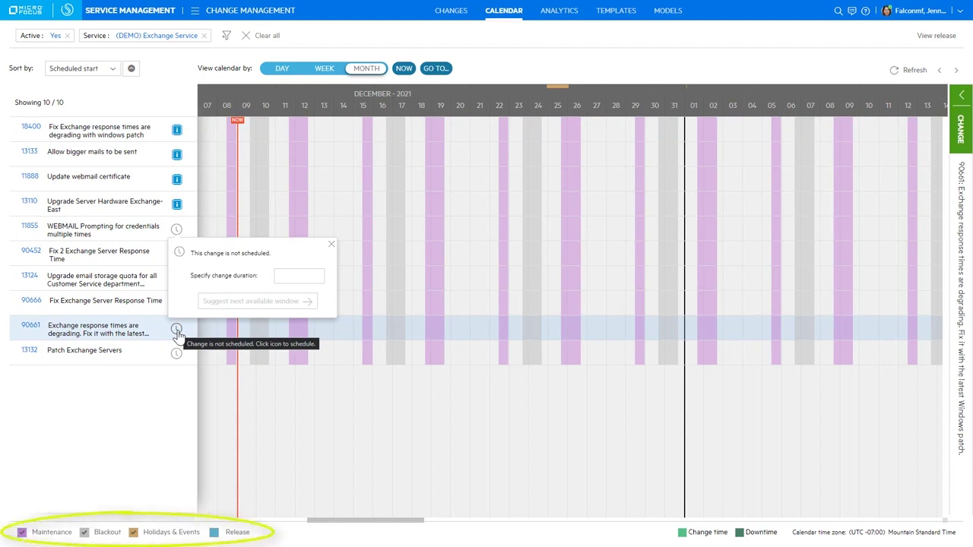
left_click(298, 275)
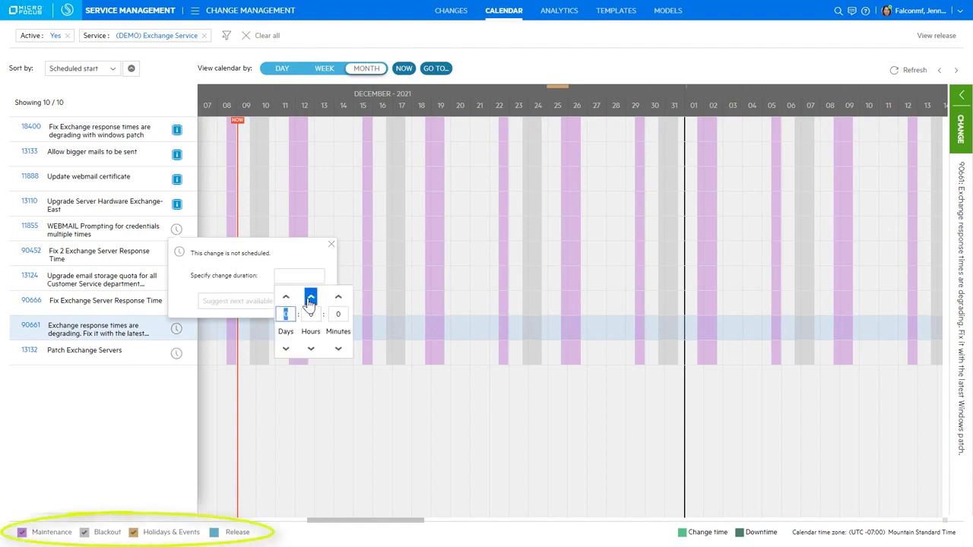
left_click(310, 297)
left_click(310, 297)
left_click(310, 298)
left_click(310, 297)
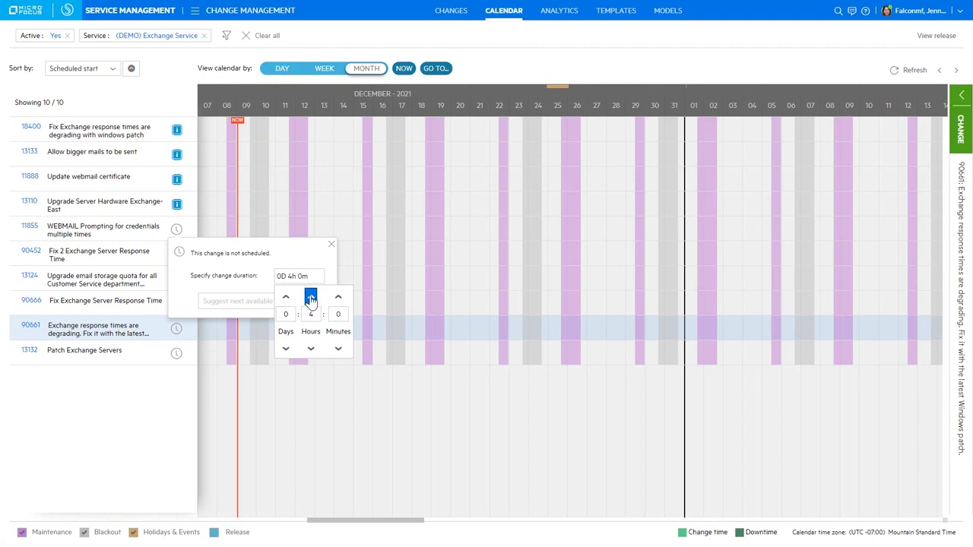
left_click(236, 303)
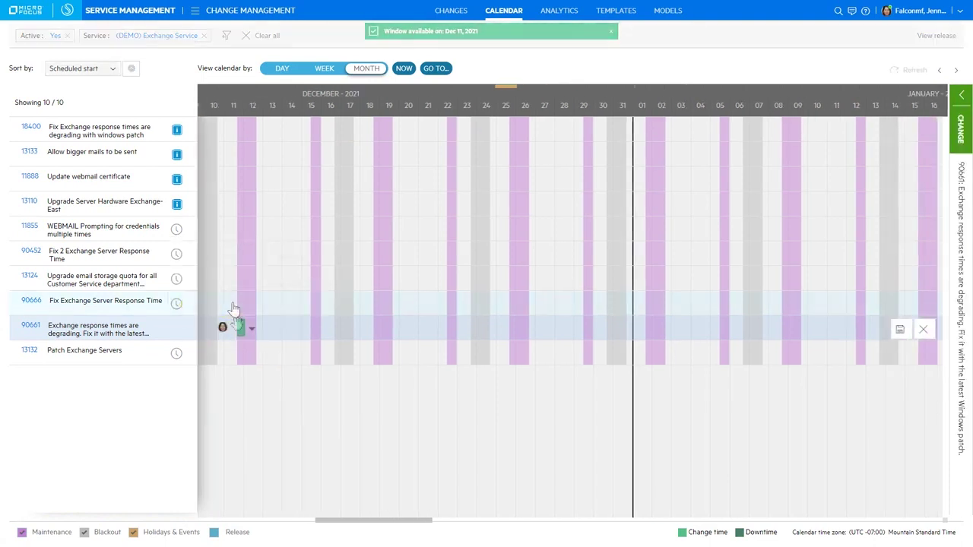
Move the change on the calendar to the December 3 blackout period and open its rescheduling option.
left_click_drag(240, 326, 238, 327)
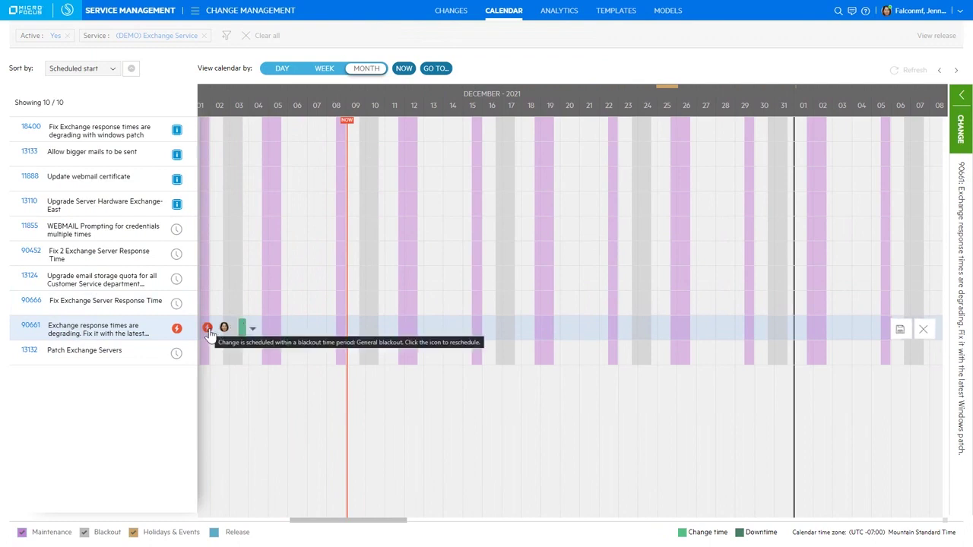
left_click(208, 329)
mouse_move(276, 348)
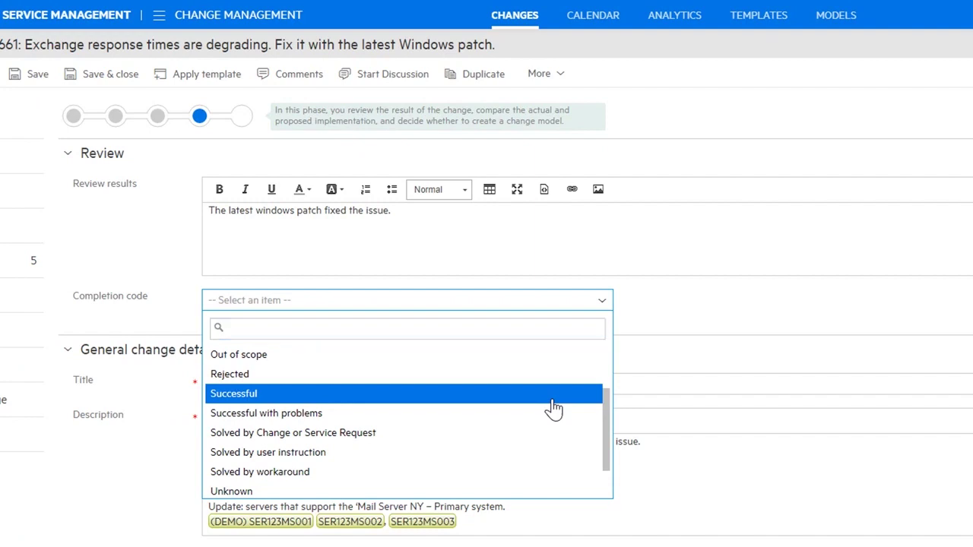
Set the completion code in the change review to Successful.
left_click(553, 409)
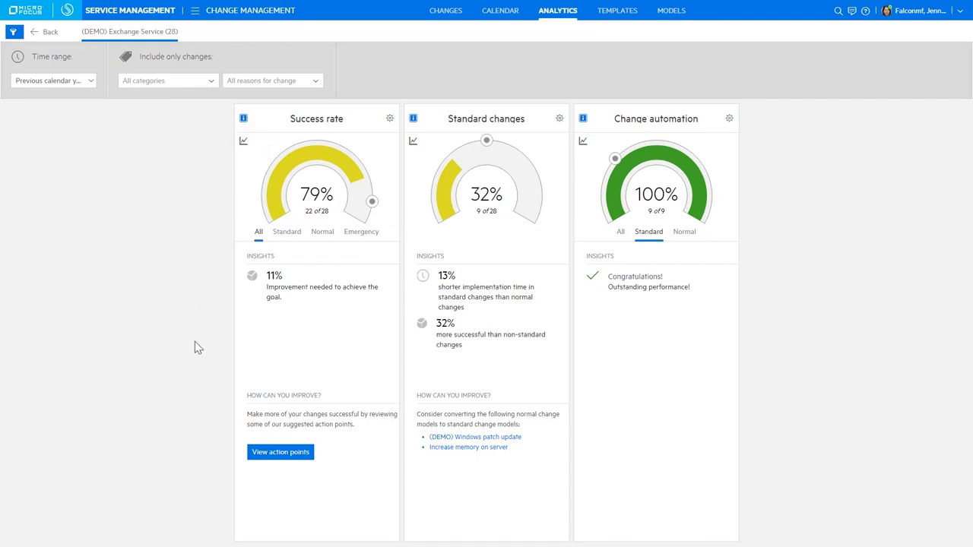
View the suggested action points for improving the Exchange Service's change success rate.
left_click(306, 456)
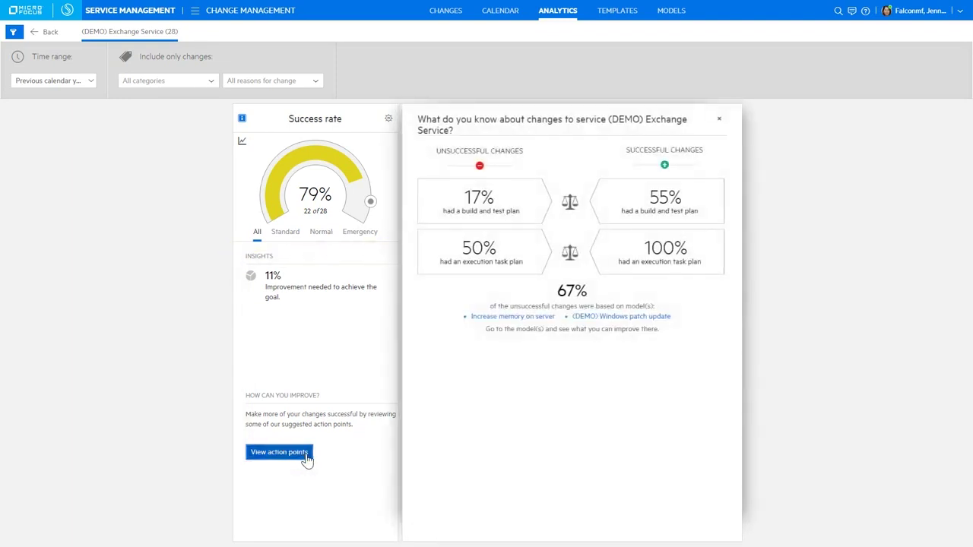